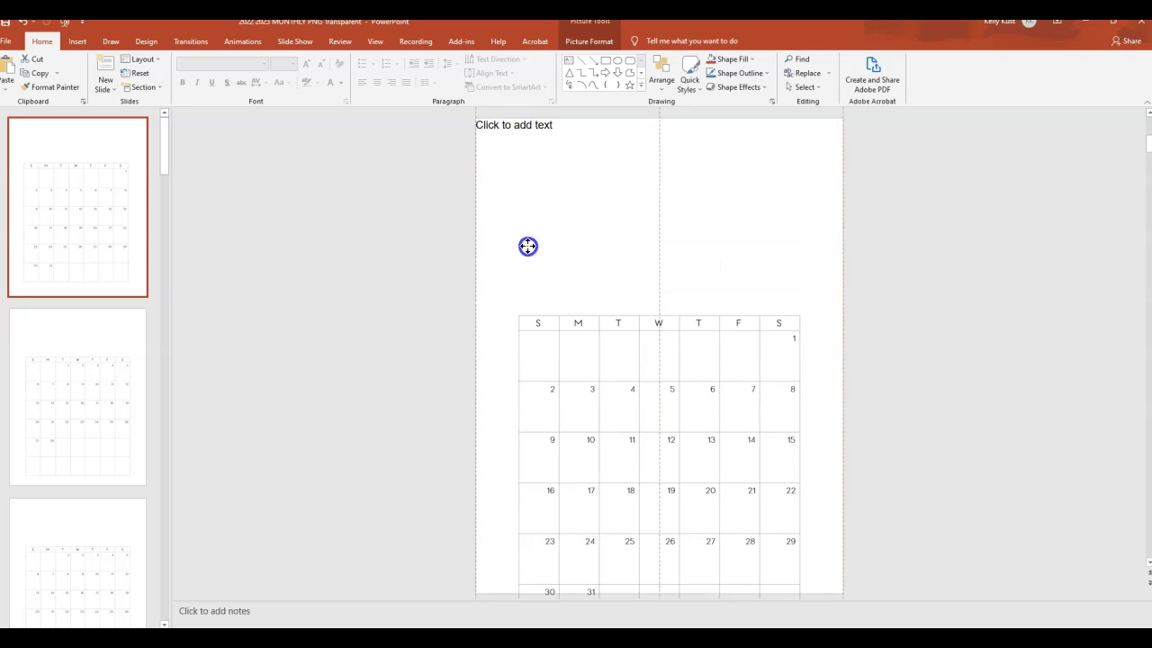
Remove the empty text placeholder and move the calendar picture up so the whole grid fits on the slide
left_click(528, 126)
left_click_drag(643, 376, 642, 294)
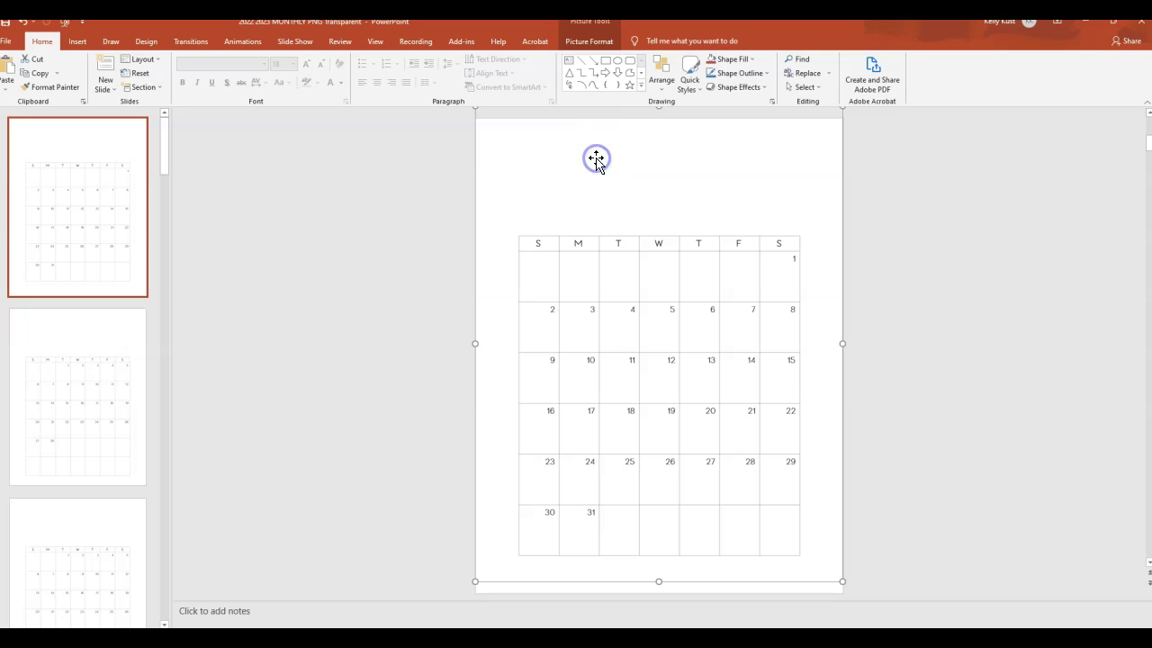
Format the slide background with a picture or texture fill and choose to insert the picture from a file
left_click(145, 43)
left_click(1110, 80)
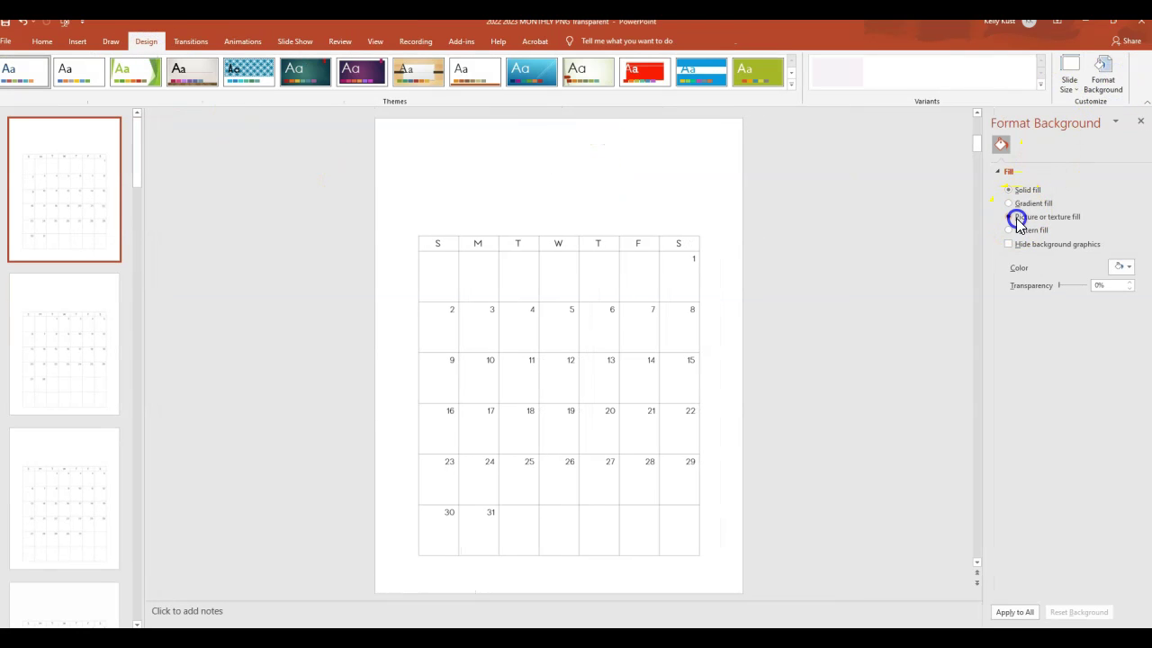
left_click(1015, 219)
left_click(1024, 285)
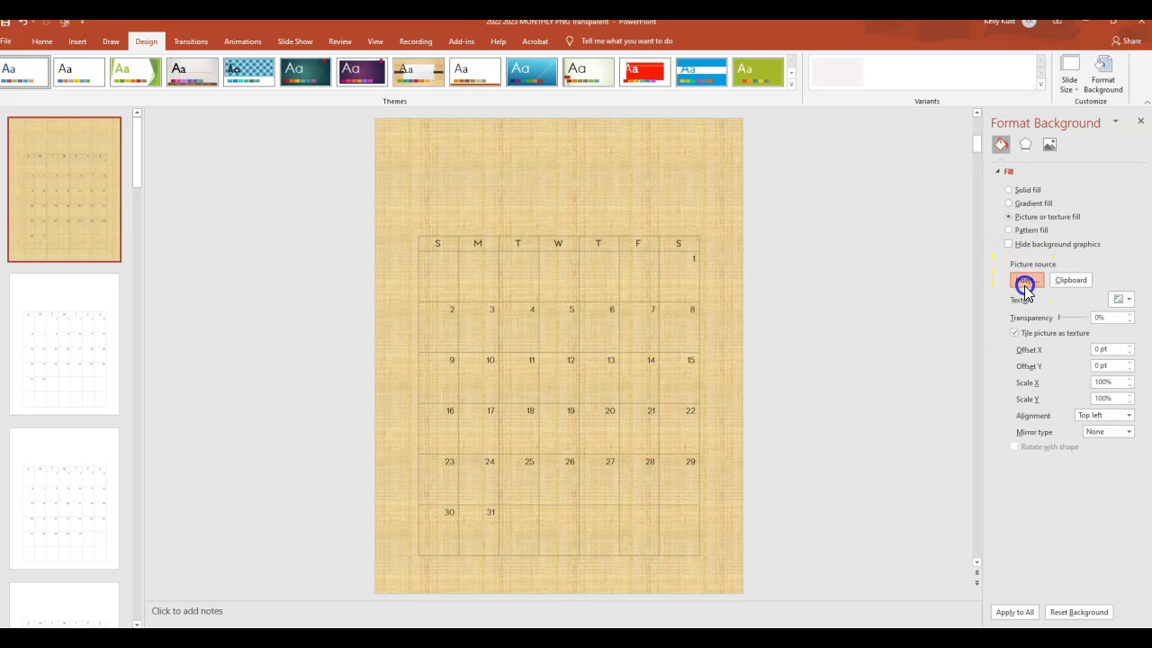
left_click(627, 298)
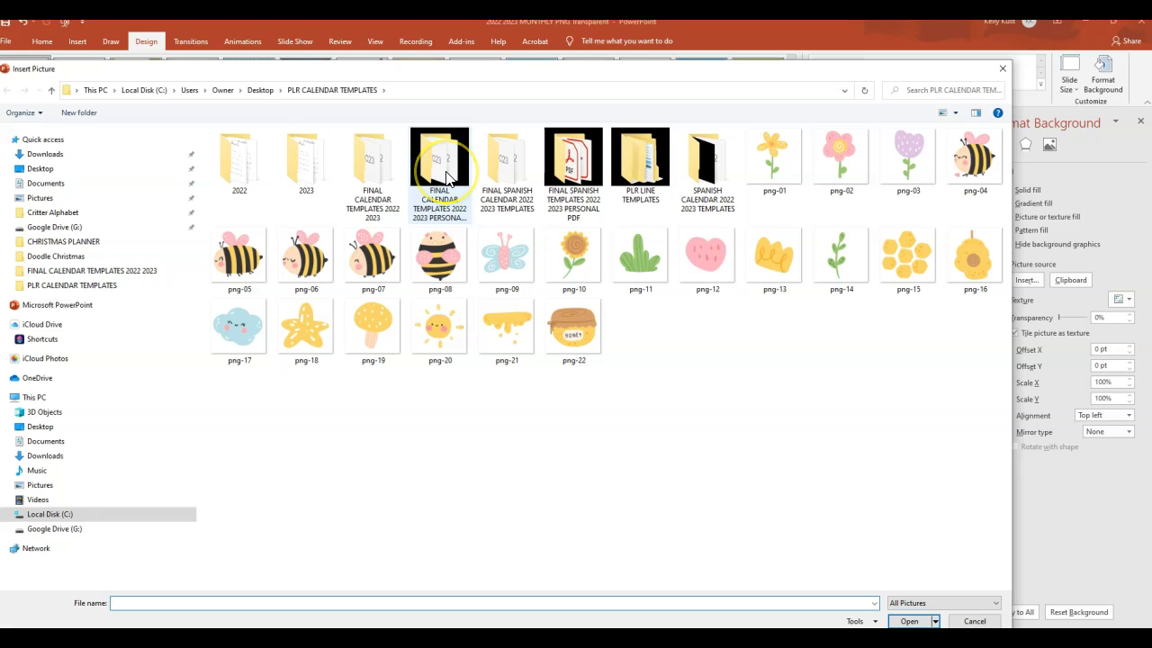
Browse to the Patterns folder inside FINAL CALENDAR TEMPLATES 2022 2023
left_click(308, 92)
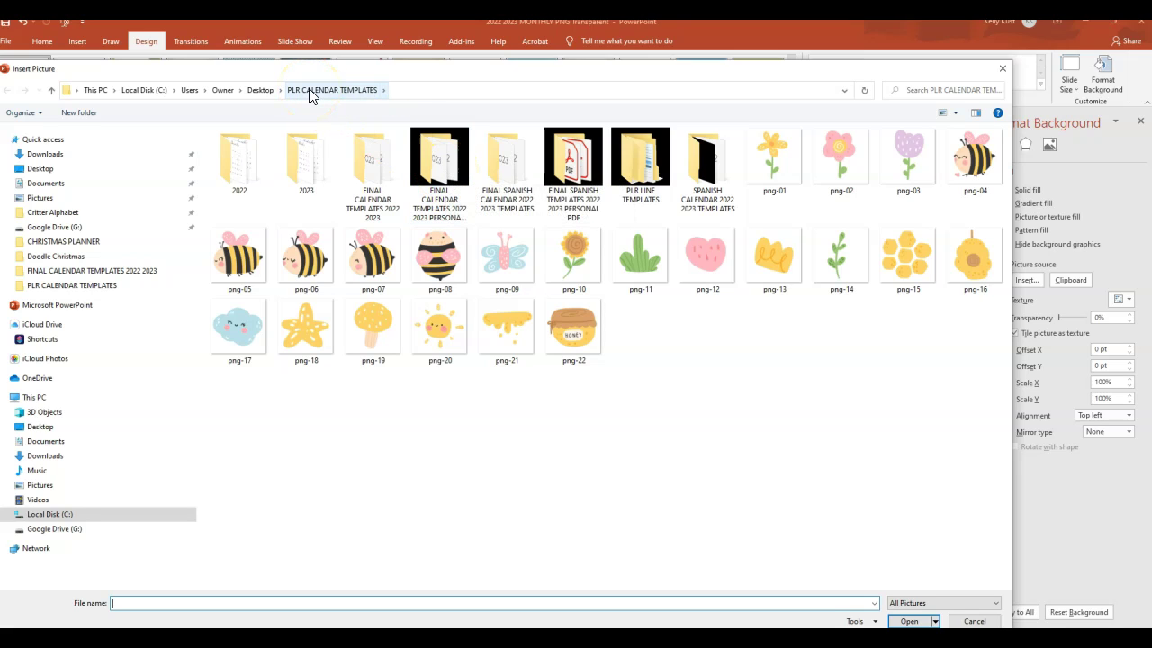
double_click(438, 157)
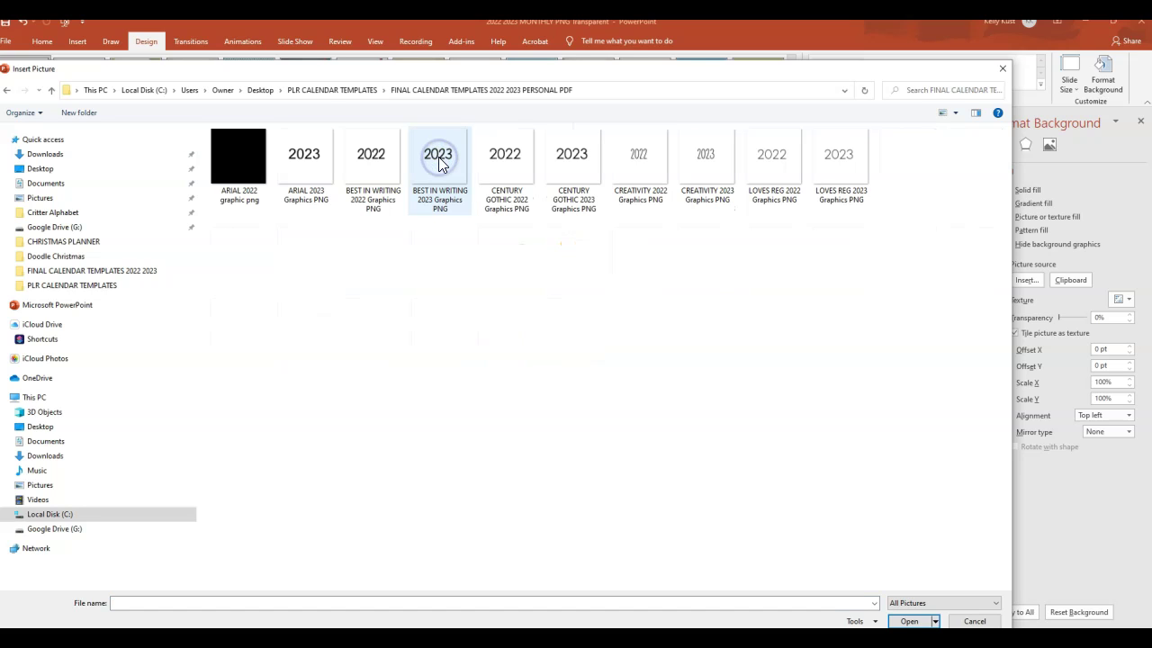
left_click(329, 90)
left_click(387, 198)
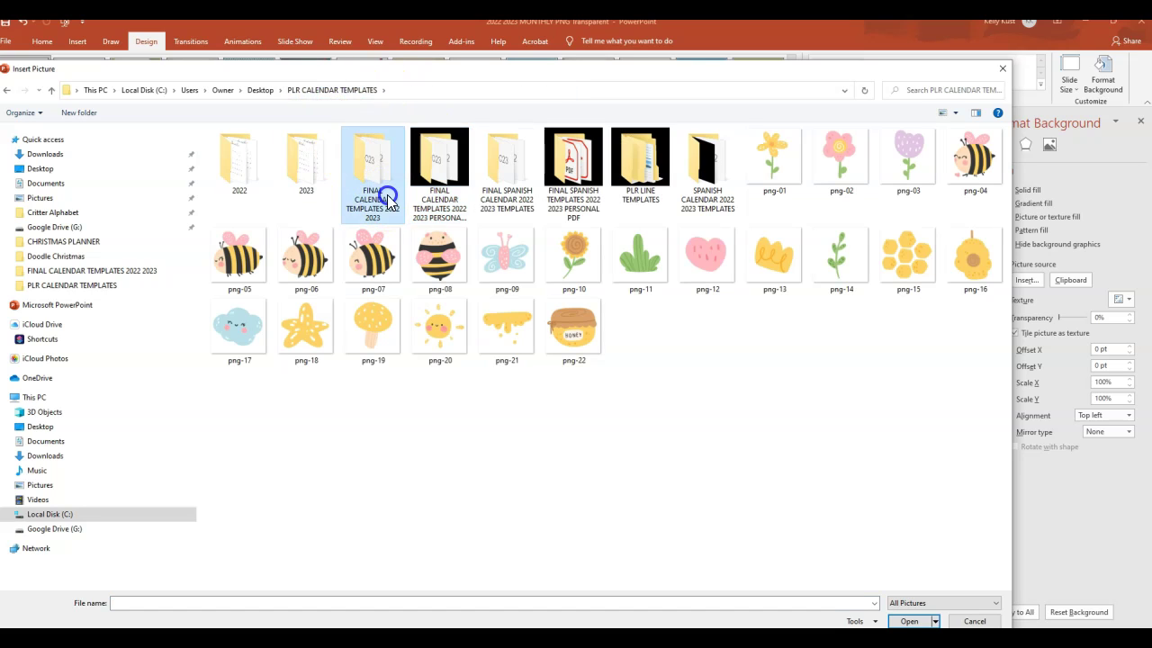
double_click(387, 198)
double_click(642, 171)
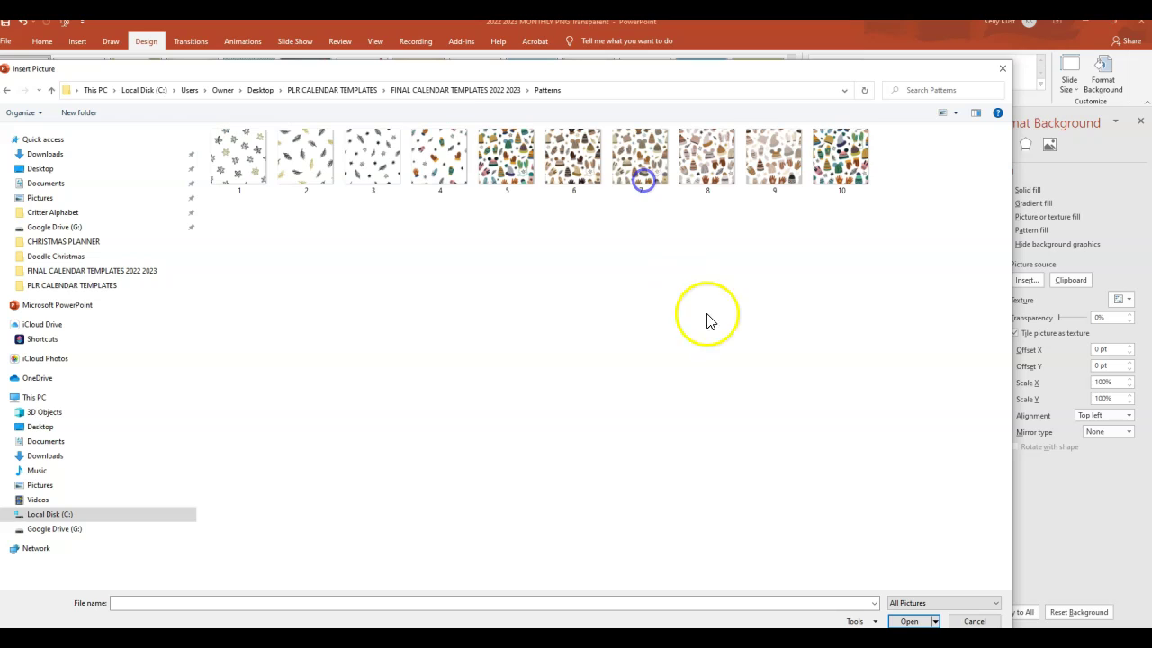
Insert pattern picture 5 as the slide background and set its transparency to 75%
left_click(506, 160)
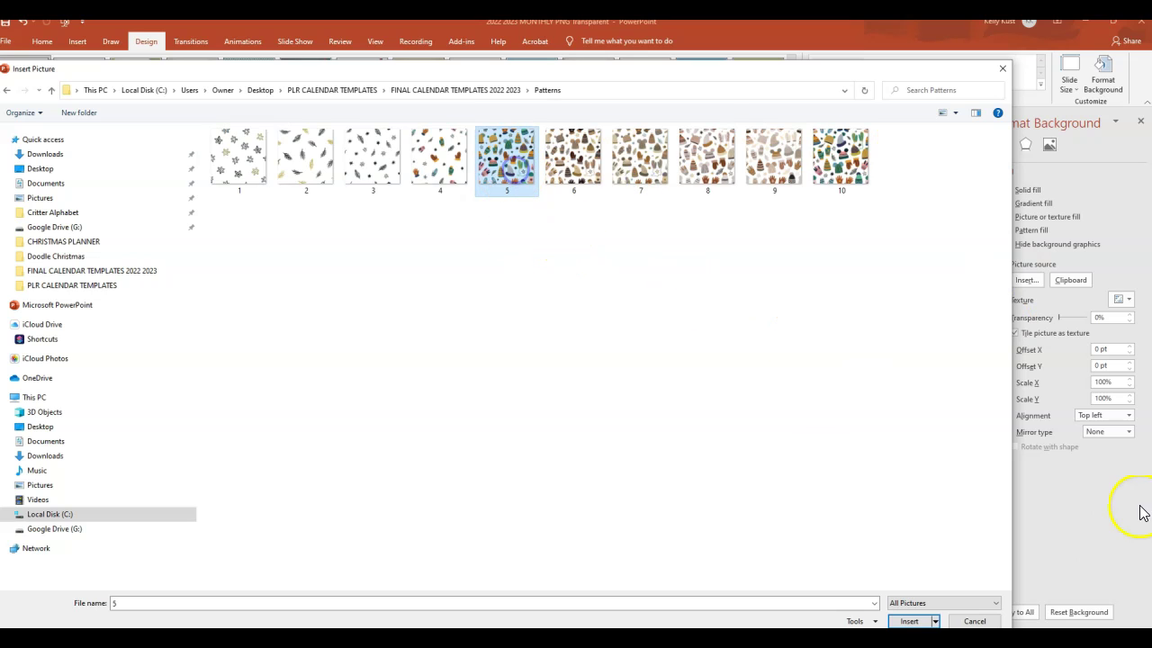
left_click(912, 621)
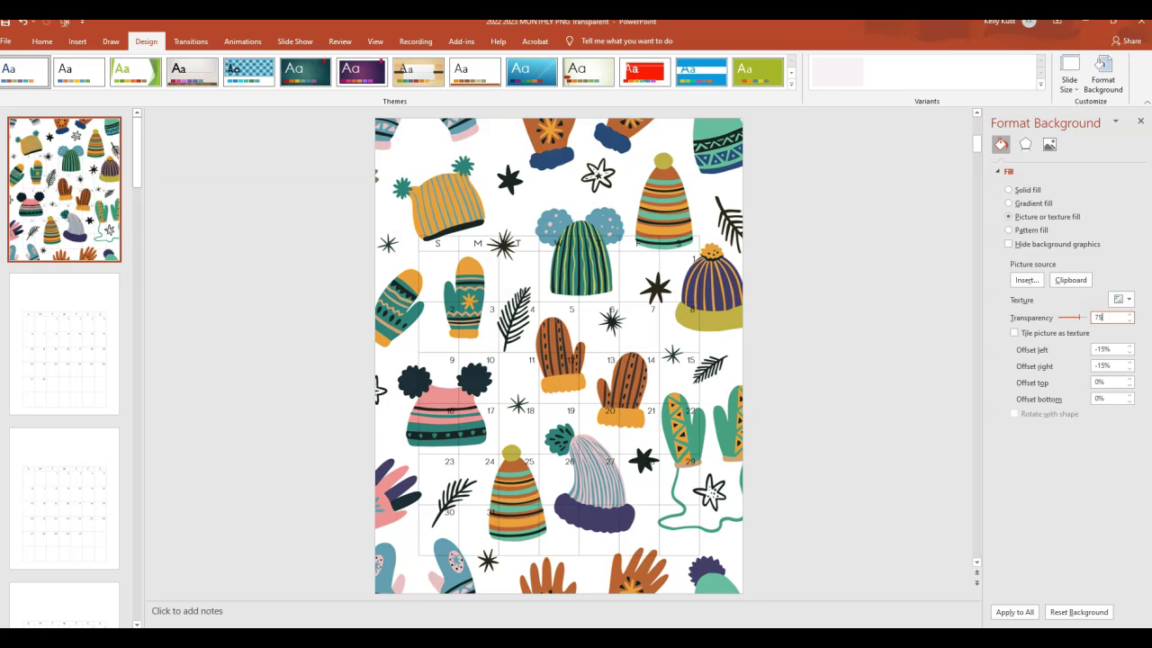
type("5")
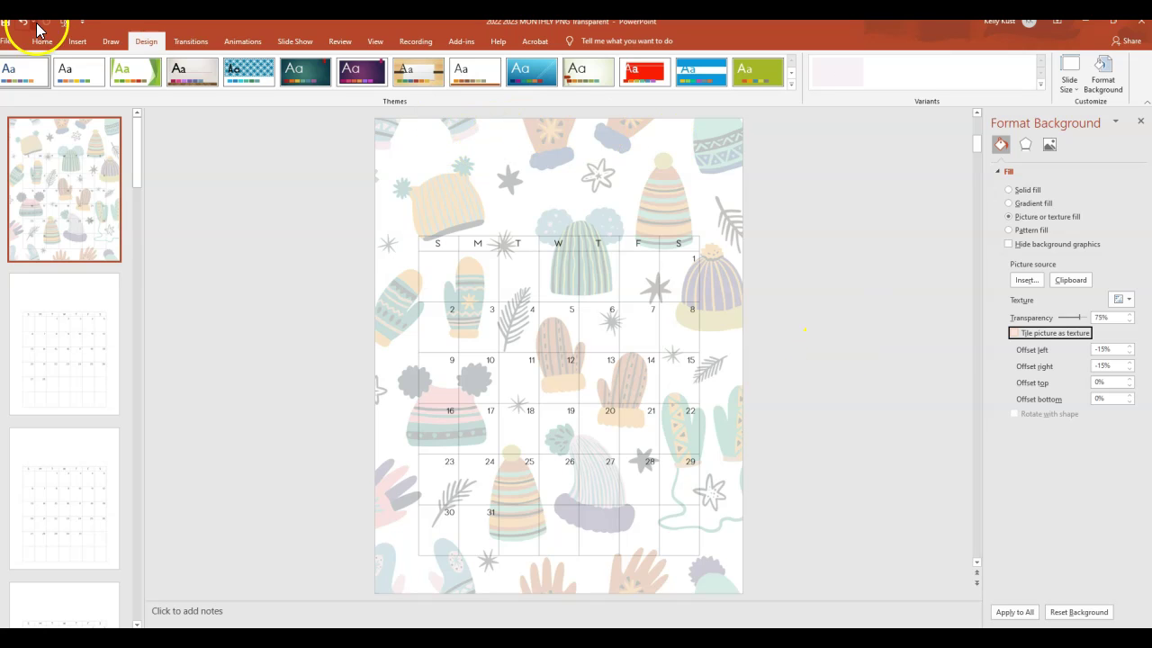
Add a text box reading "january" above the calendar grid, dismissing the add-in error
left_click(76, 41)
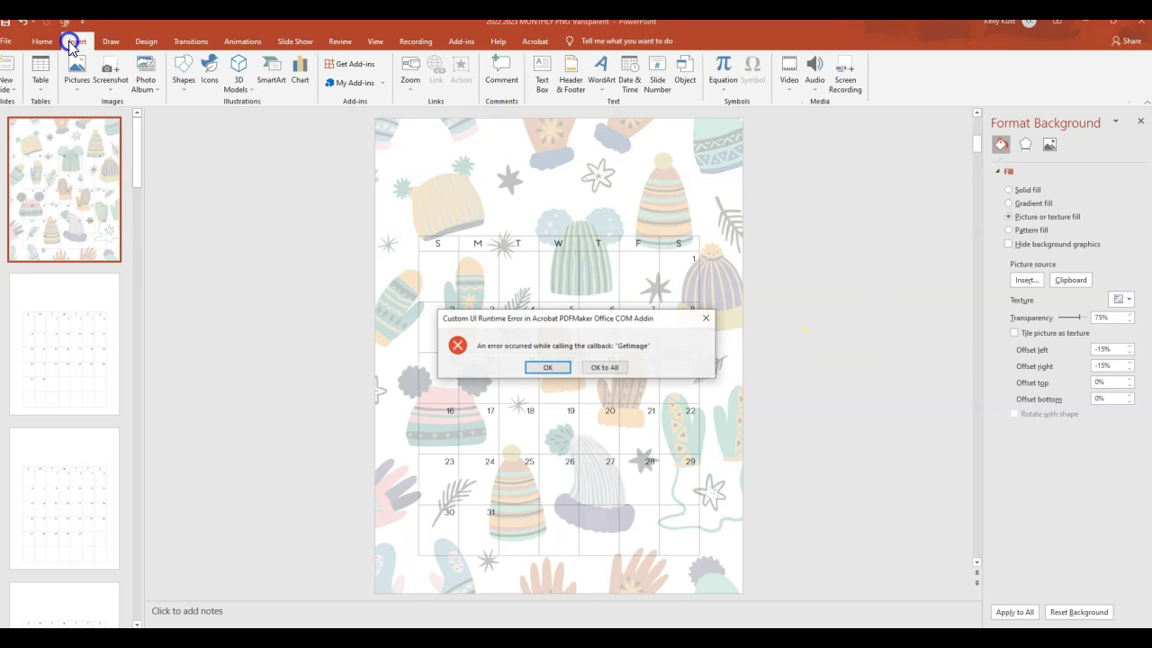
left_click(544, 367)
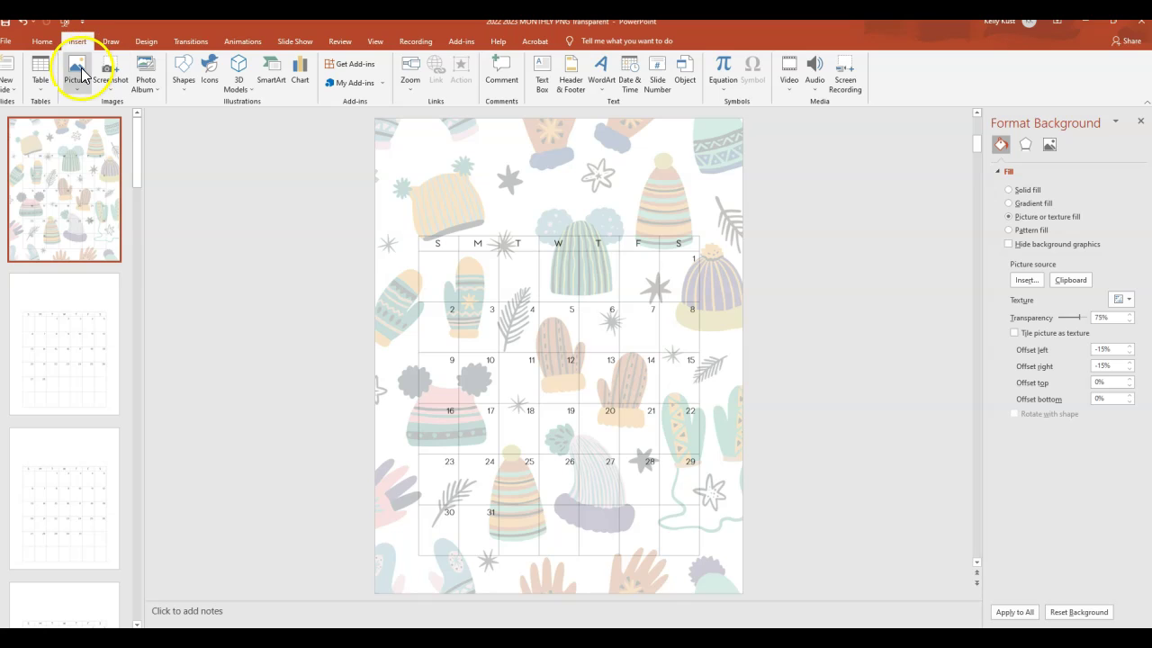
left_click(542, 86)
left_click(483, 185)
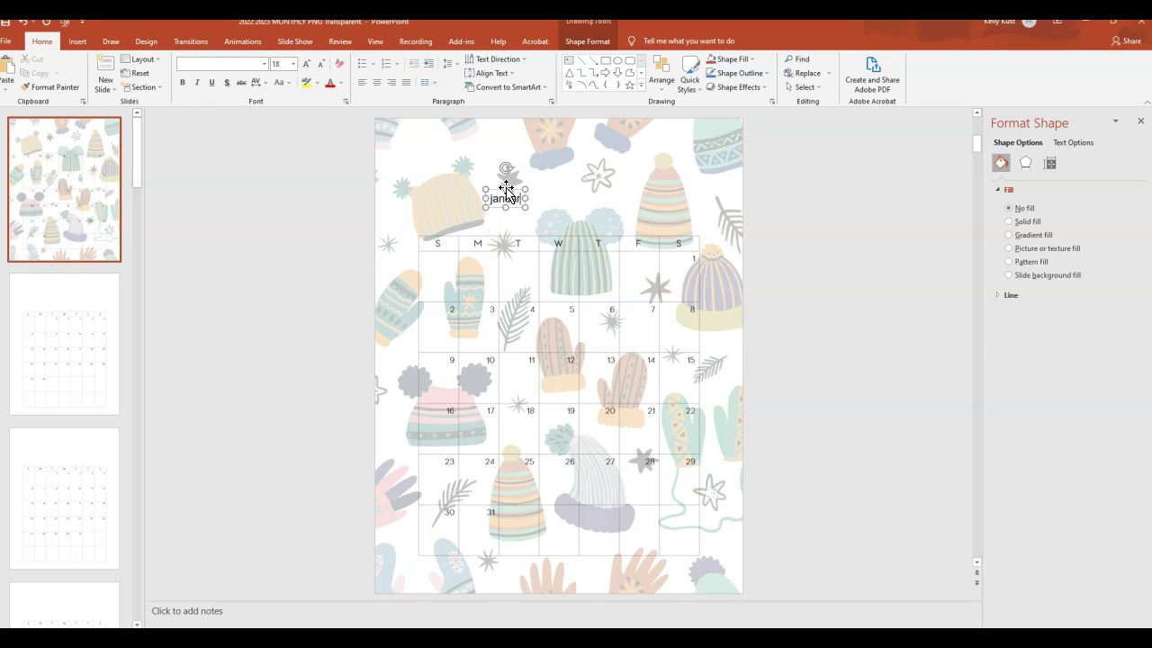
Format the month heading in the 212 Moon Child Caps font at size 96
double_click(504, 198)
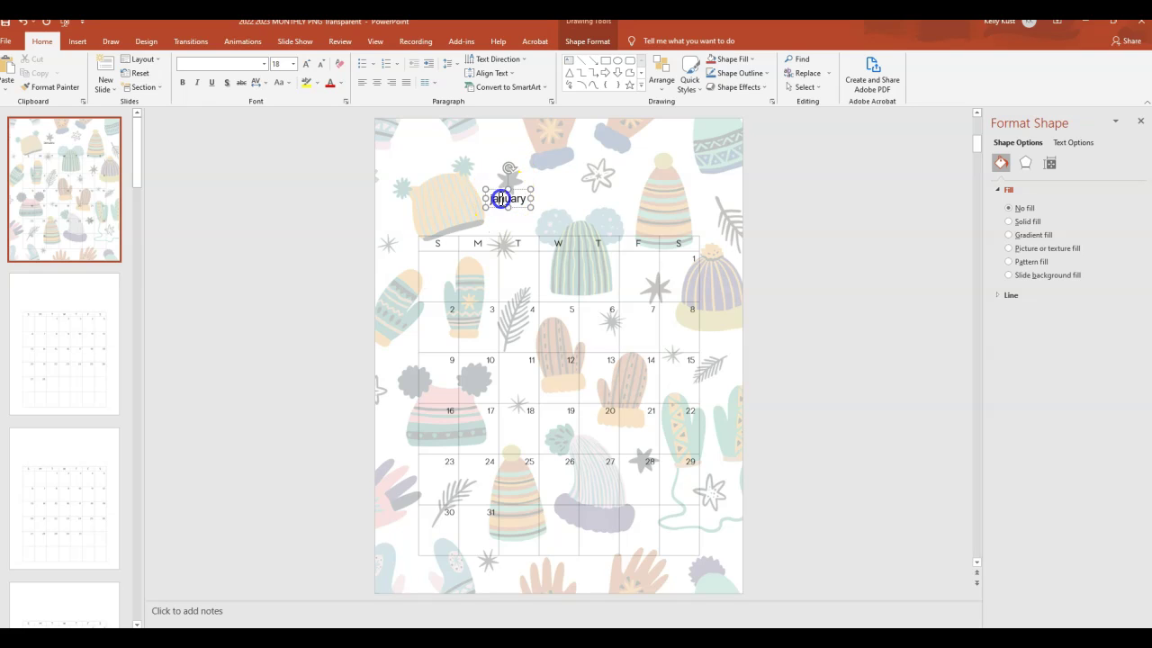
left_click(554, 161)
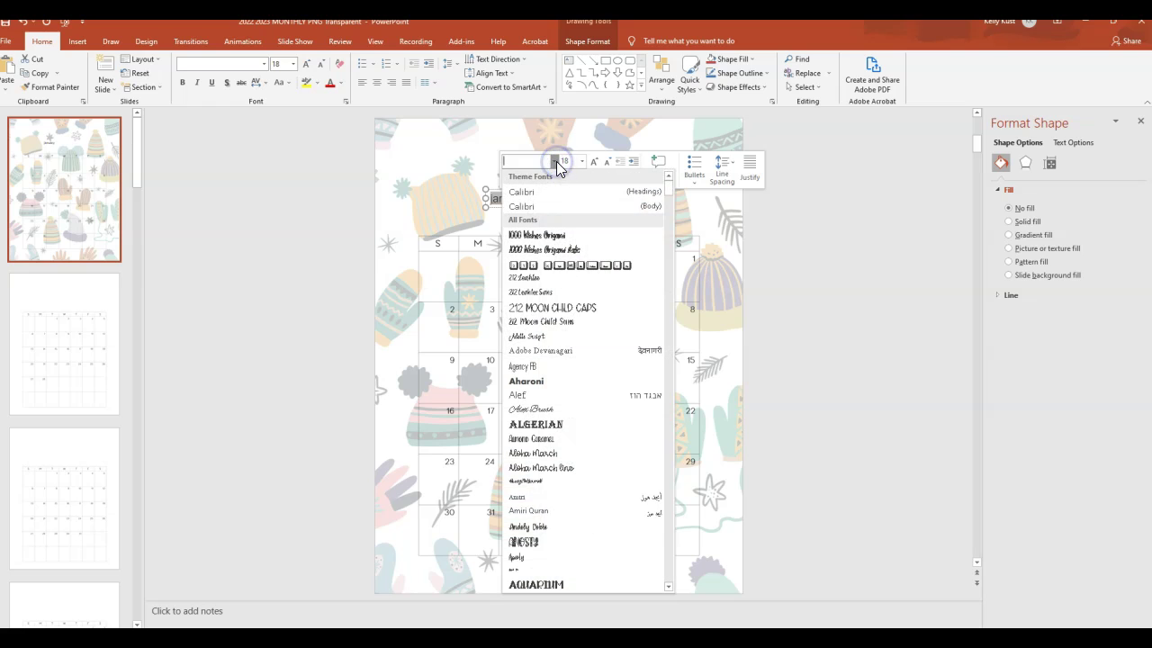
left_click(582, 309)
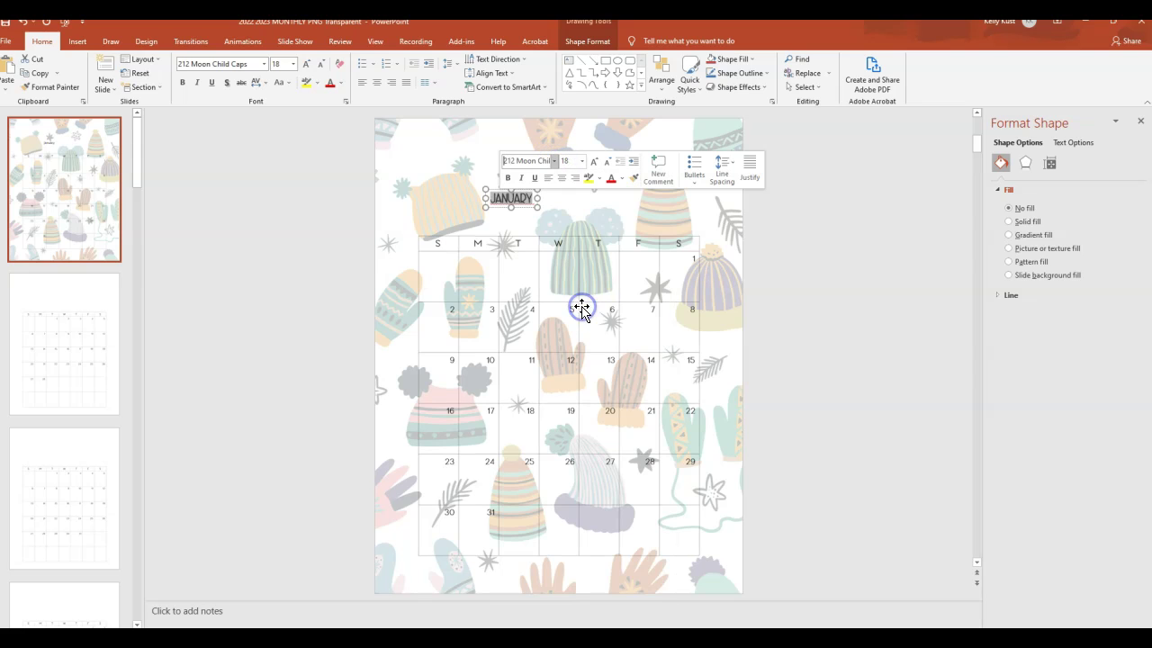
left_click(581, 161)
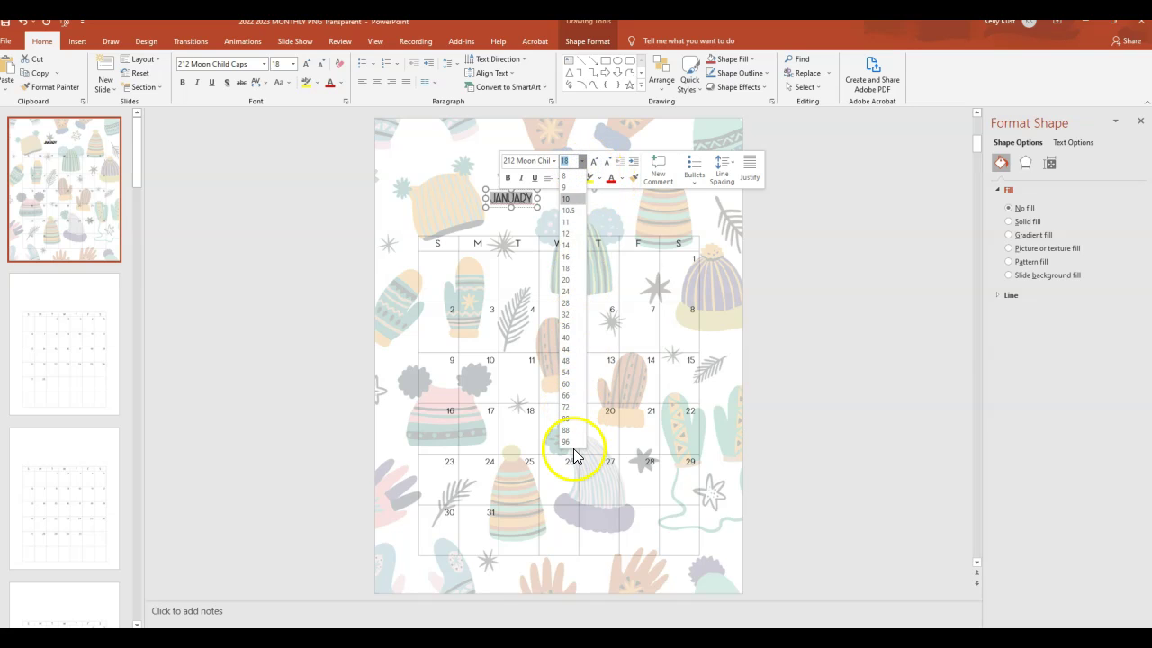
left_click(570, 442)
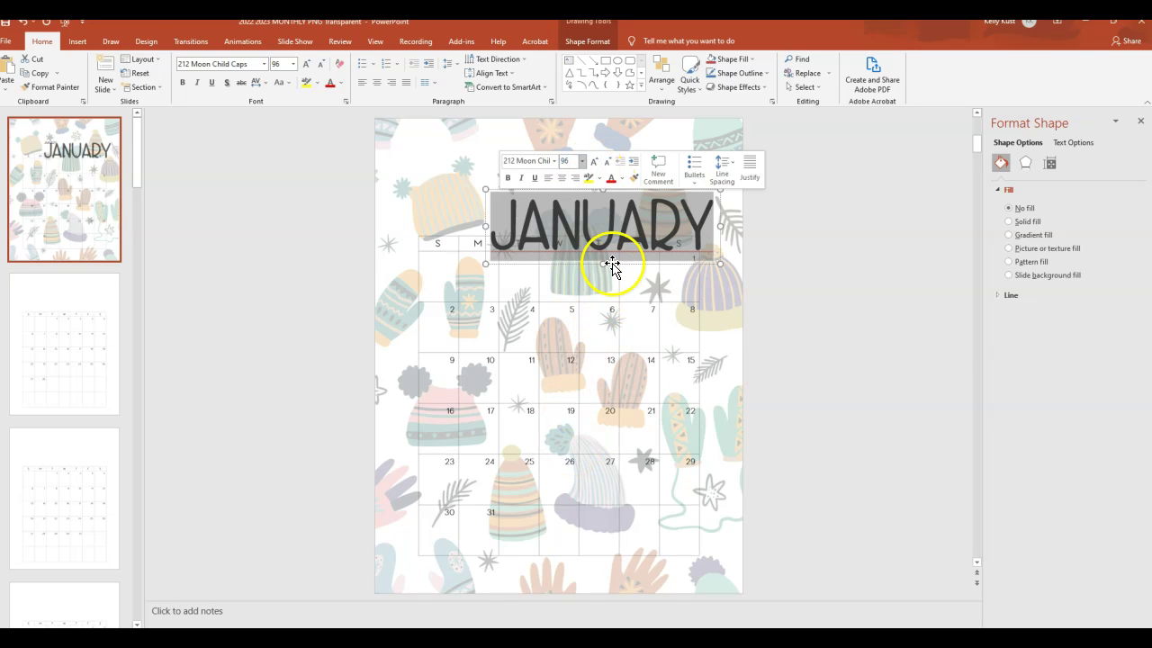
Move the JANUARY heading to the centre above the grid and centre the calendar picture horizontally beneath it
left_click(740, 207)
left_click(659, 206)
mouse_move(652, 186)
left_mouse_down()
mouse_move(609, 172)
mouse_move(620, 189)
mouse_move(664, 193)
mouse_move(610, 149)
left_mouse_up()
left_click(659, 204)
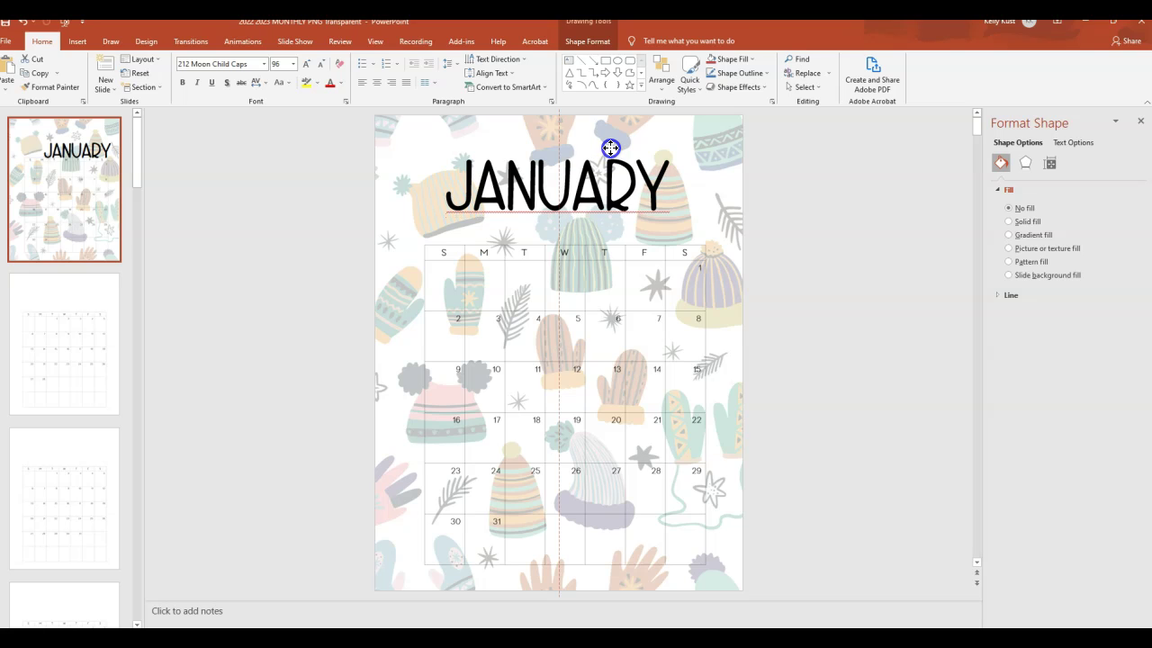
left_click(618, 288)
left_click_drag(618, 288, 612, 288)
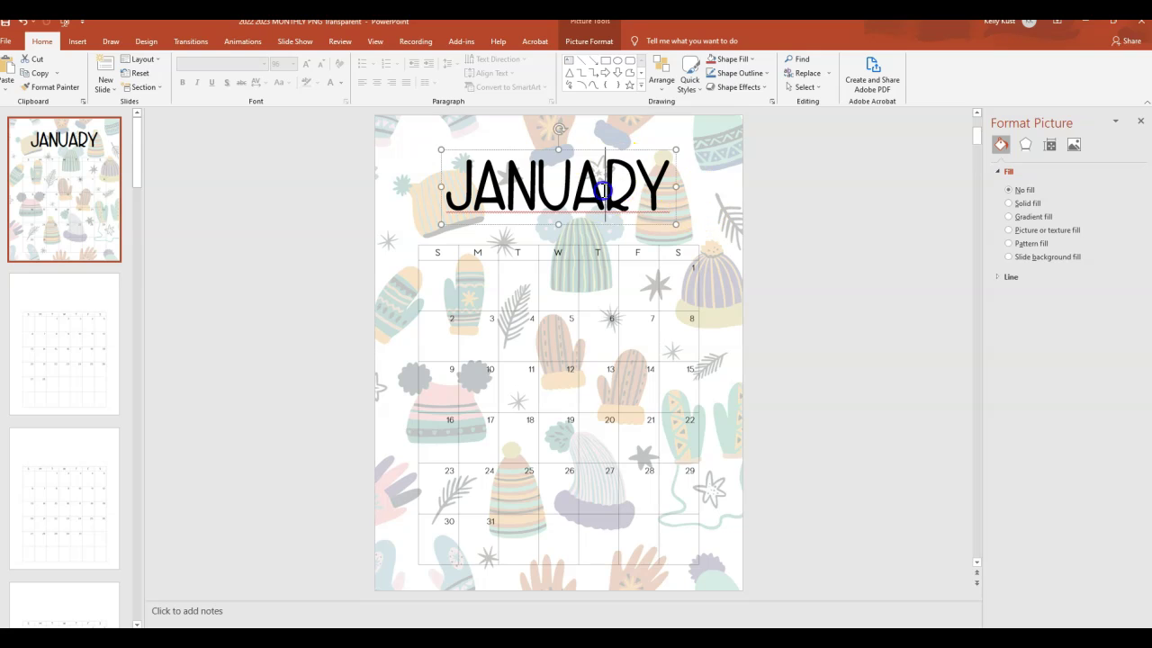
Change the JANUARY heading's font color to the standard dark blue
double_click(599, 184)
left_click(723, 171)
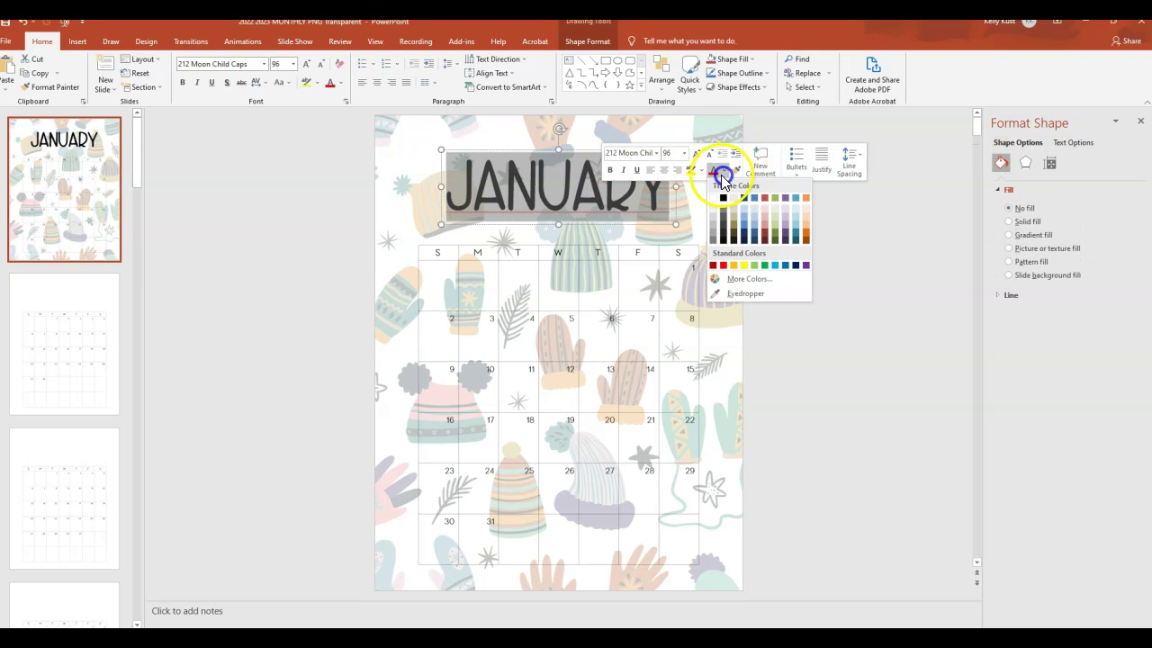
left_click(795, 266)
left_click(540, 334)
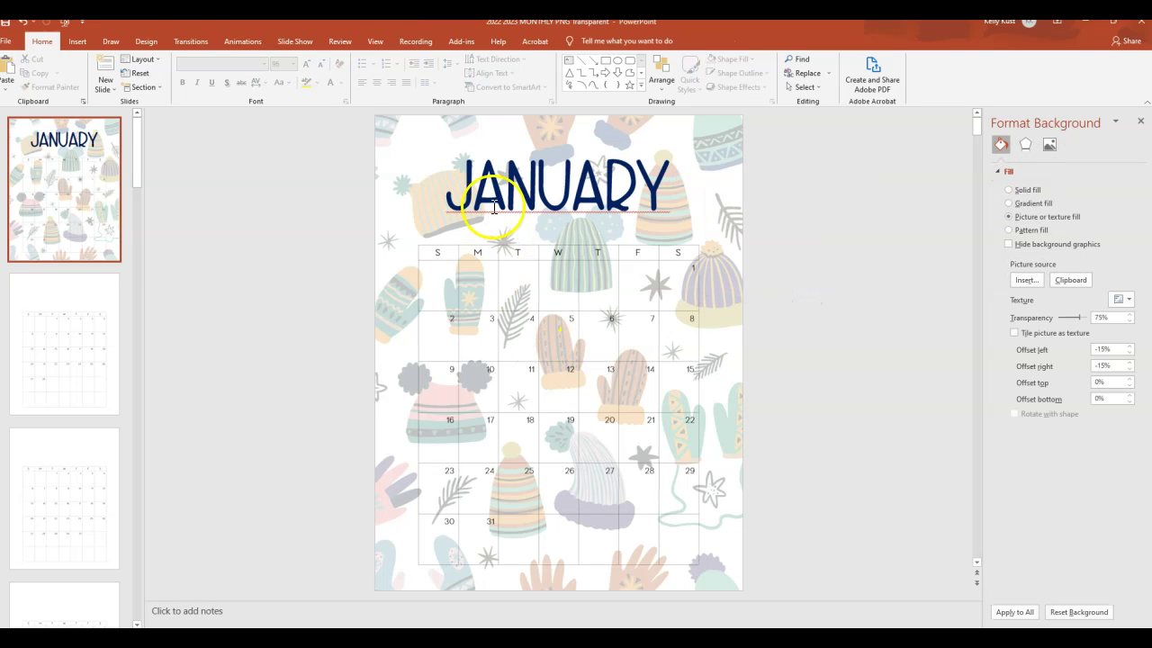
Replace the first letter of the month heading with a capital J
left_click(475, 175)
key("BackSpace")
type("J")
left_click(780, 296)
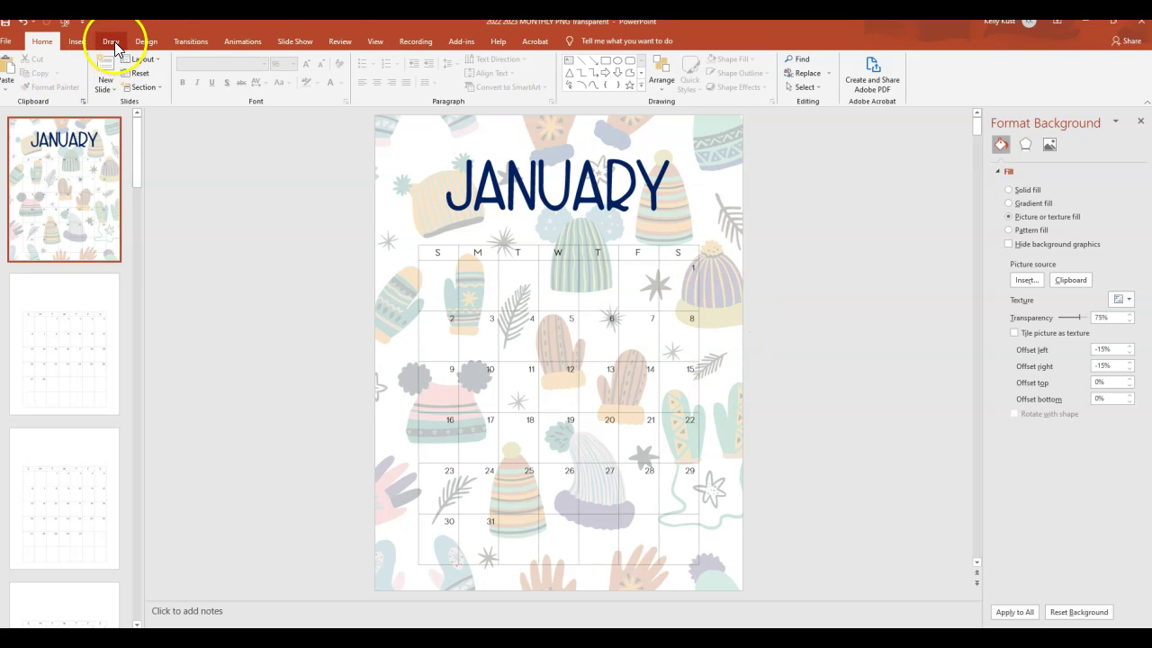
Draw a rectangle about 7.28" high and 6.42" wide covering the calendar grid
left_click(75, 47)
left_click(252, 159)
left_click(183, 71)
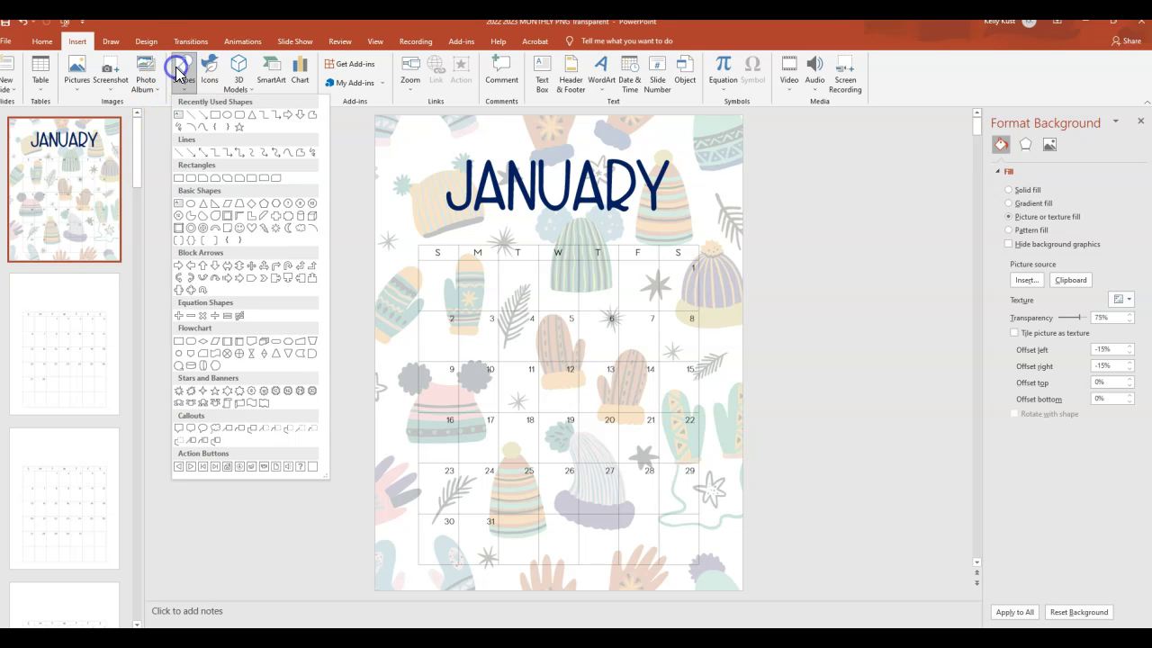
left_click(215, 114)
left_click_drag(420, 246, 698, 562)
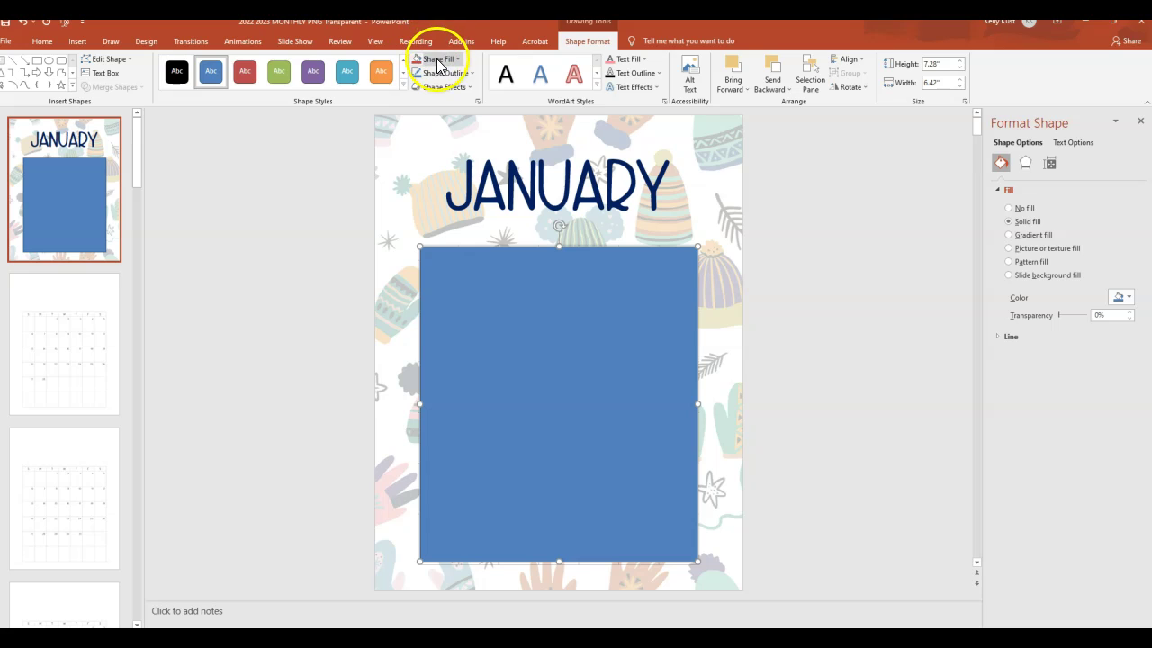
Give the rectangle over the calendar grid a white fill and no outline
left_click(436, 58)
left_click(416, 88)
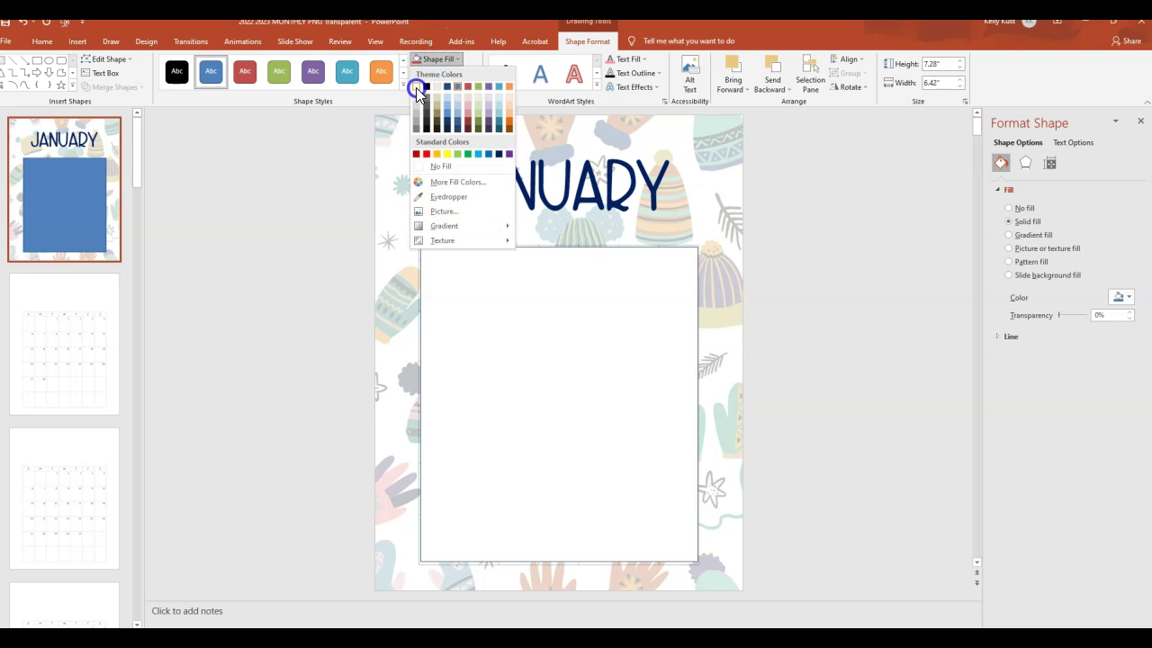
left_click(428, 74)
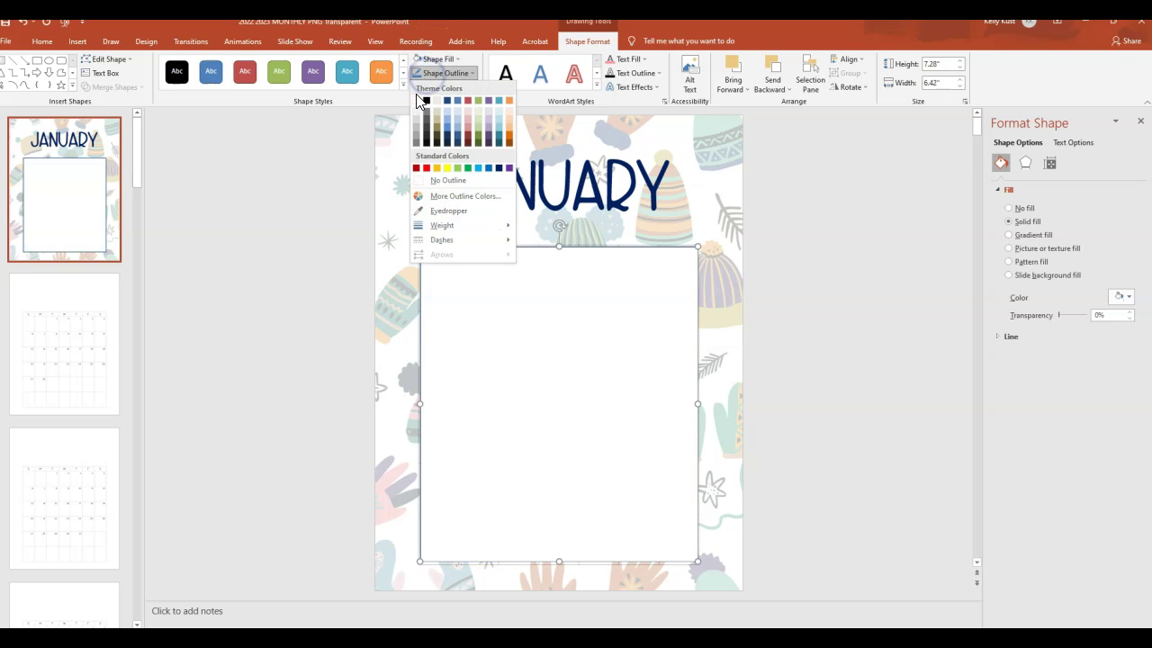
left_click(426, 178)
Send the white rectangle to the back, behind the calendar grid, and deselect it
right_click(563, 362)
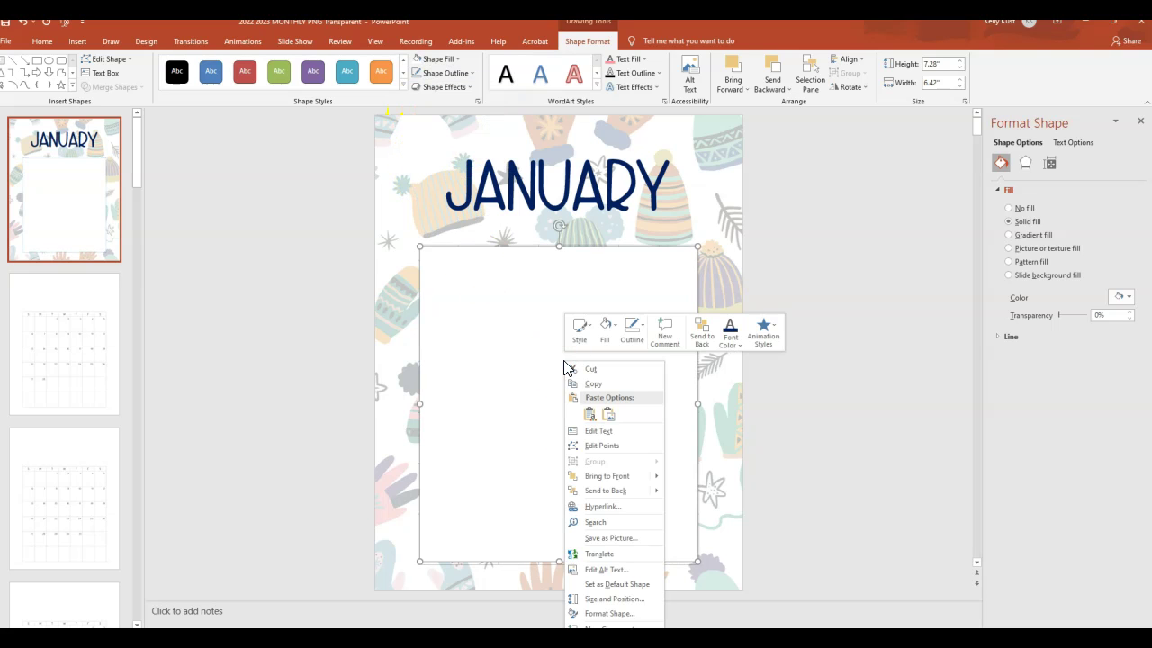
left_click(618, 493)
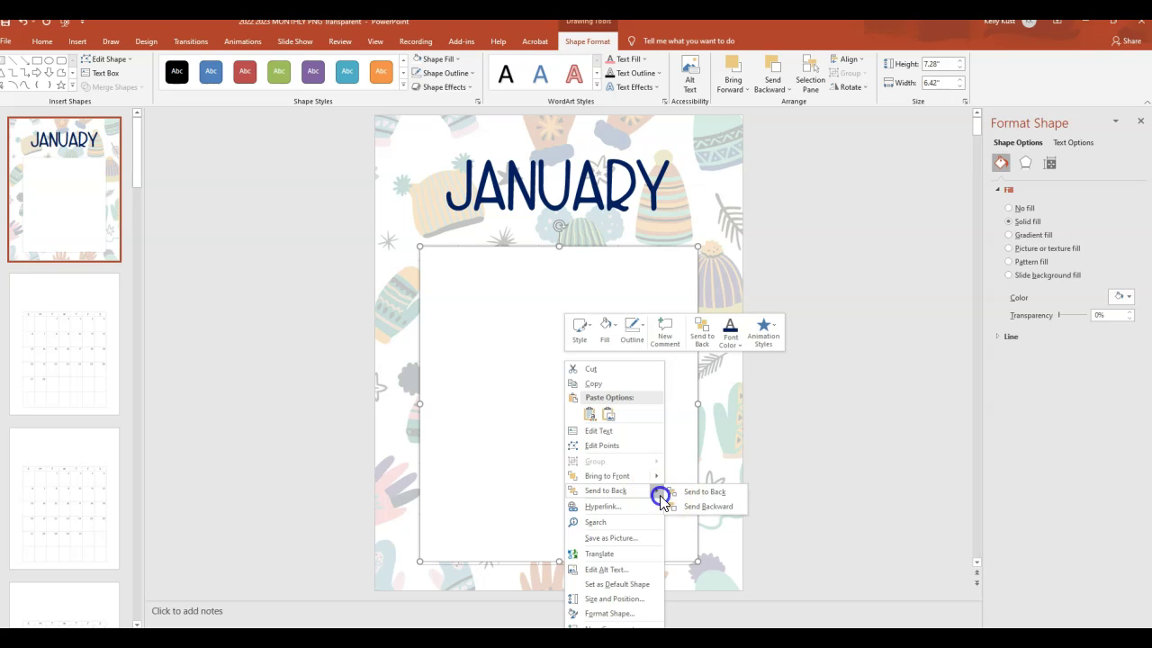
left_click(697, 493)
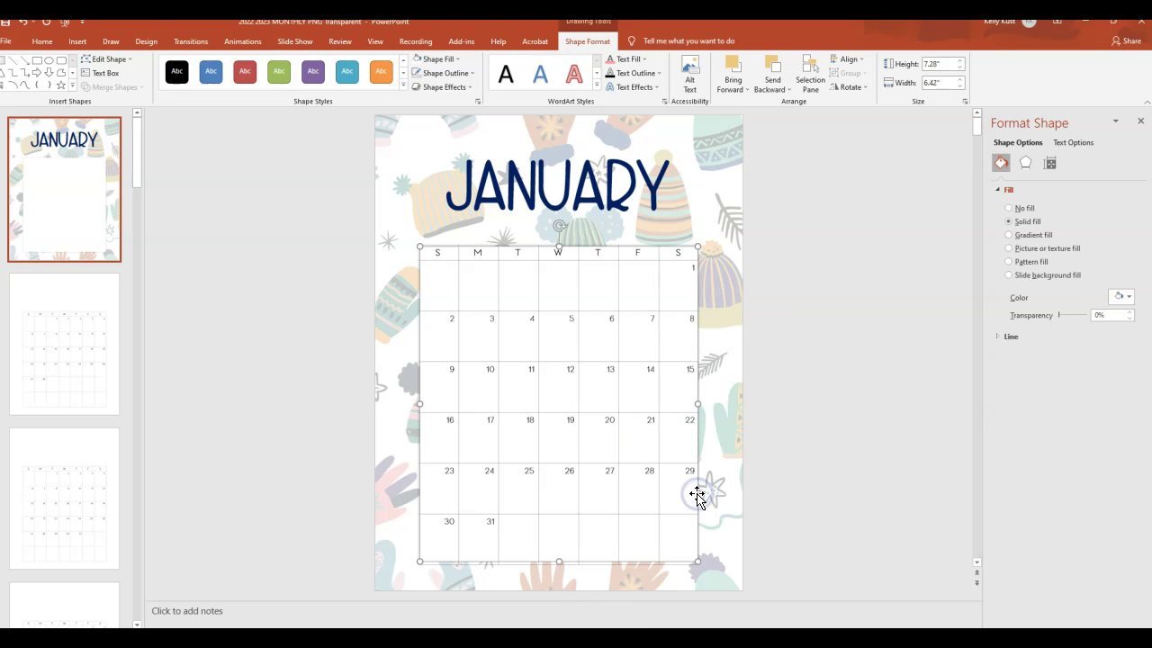
left_click(848, 493)
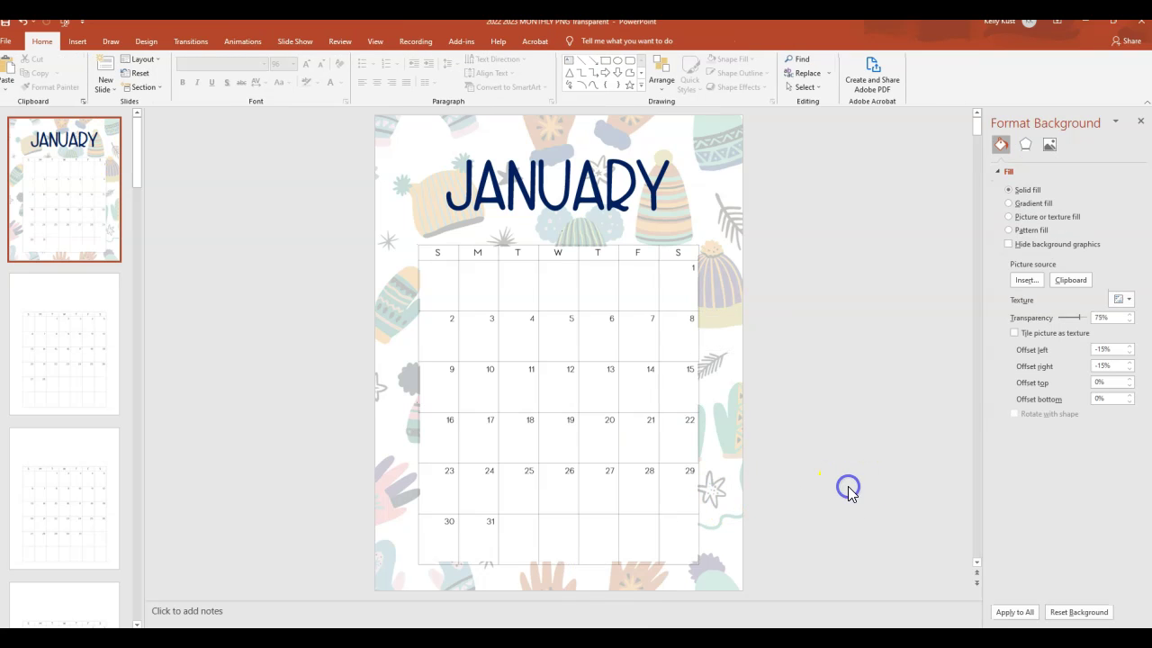
Switch to File Explorer, open the BEST OF WRITING folder in FINAL CALENDAR TEMPLATES 2022 2023, and widen the name column to show full names
left_click(585, 367)
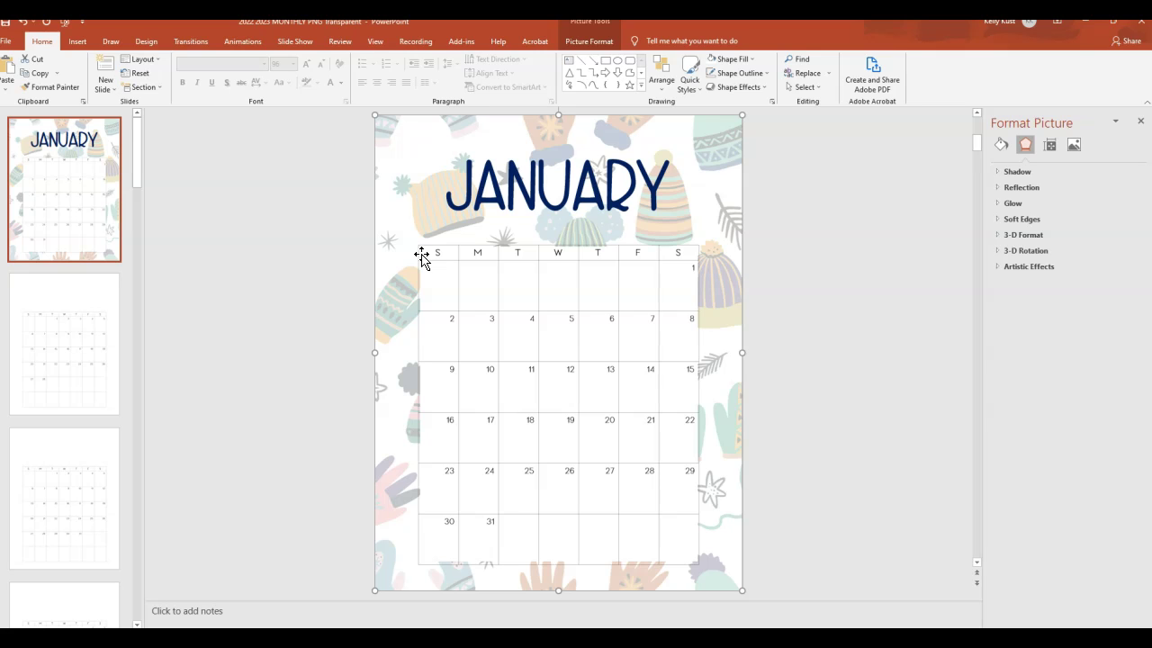
left_click(7, 41)
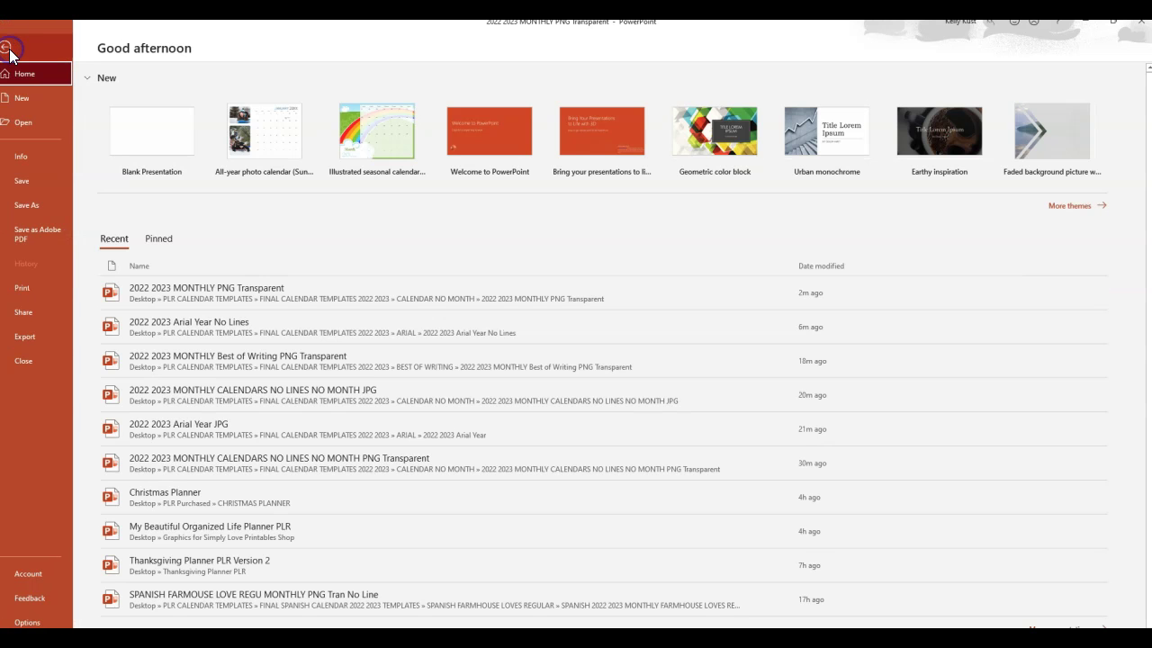
left_click(35, 123)
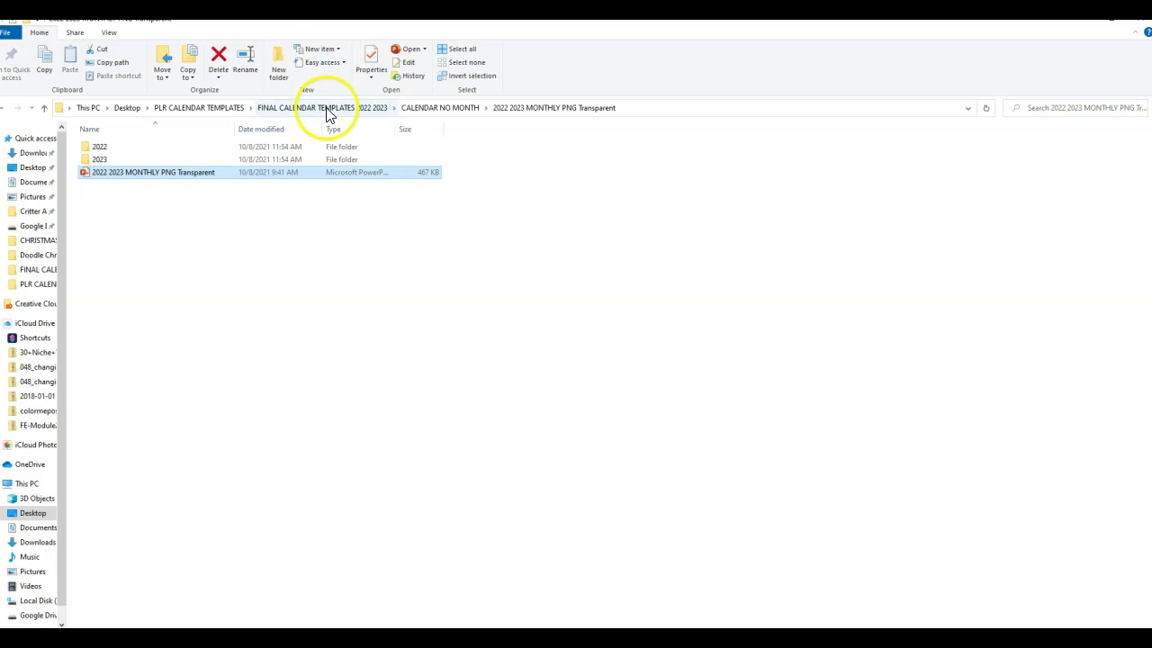
left_click(326, 108)
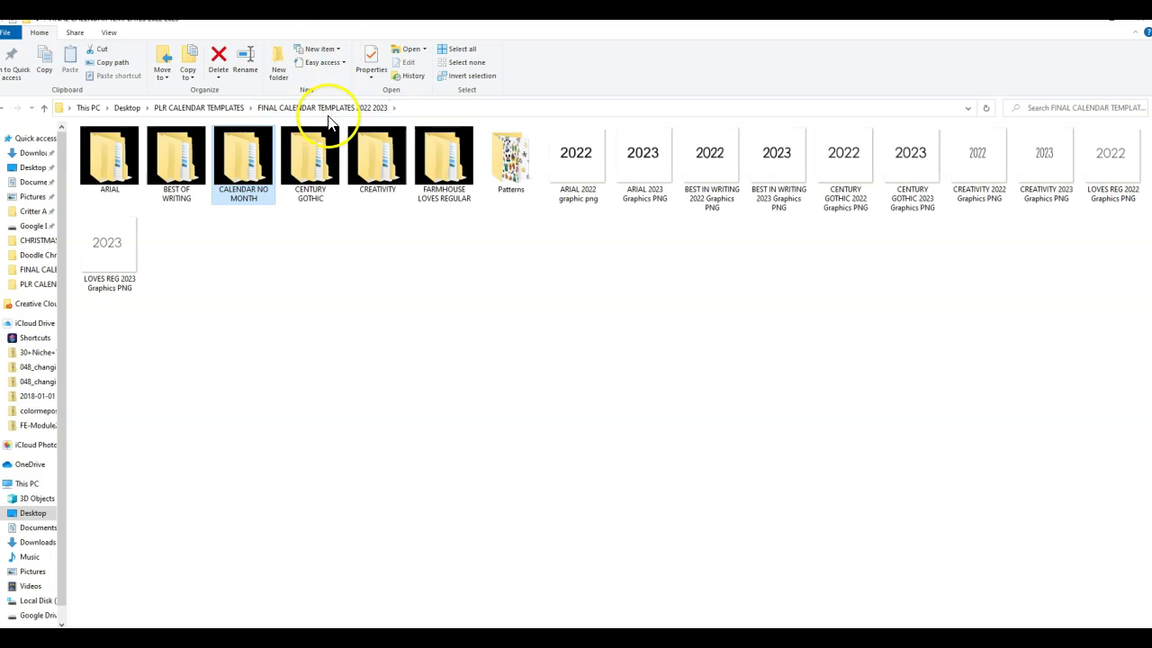
double_click(171, 163)
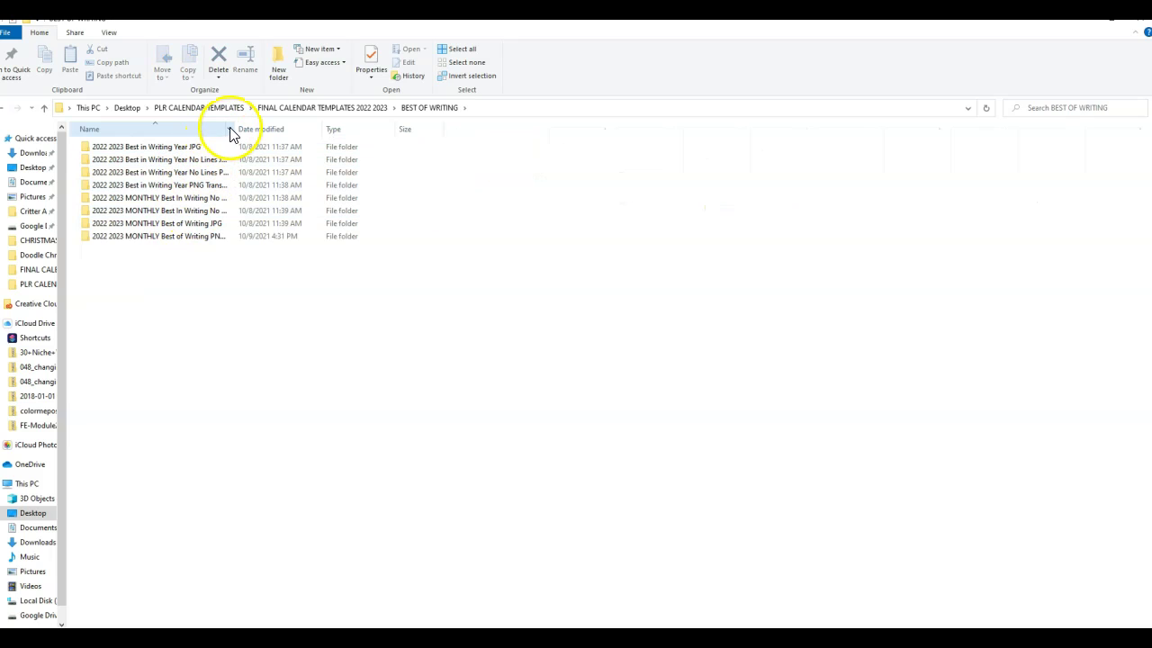
left_click_drag(234, 129, 335, 128)
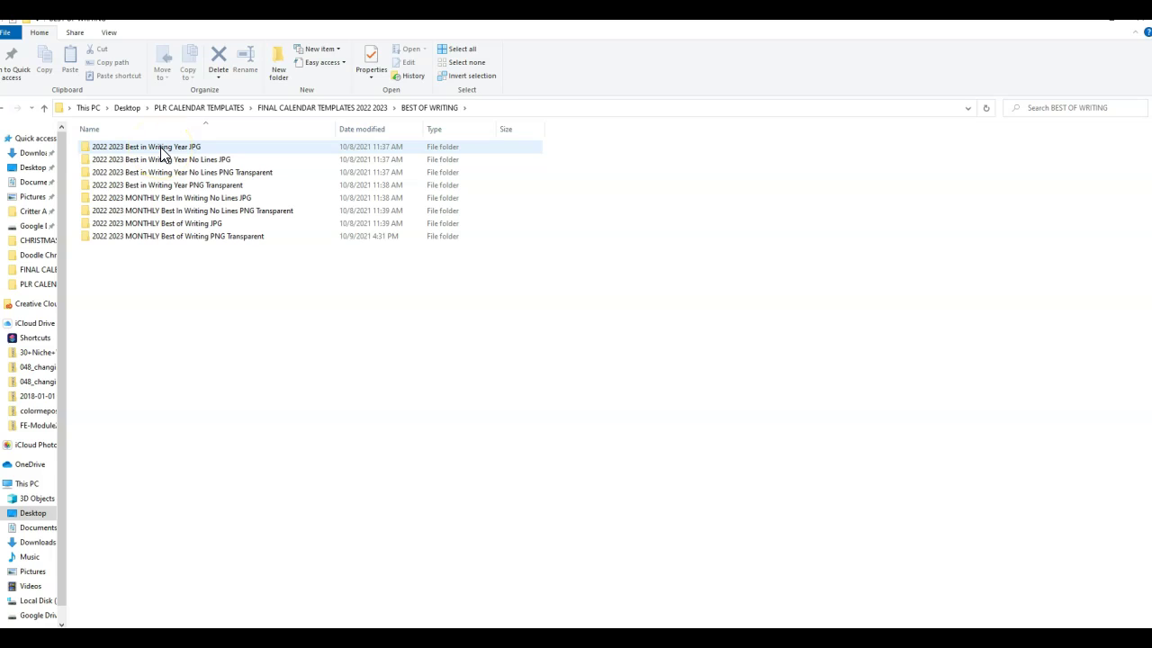
Open the presentation 2022 2023 MONTHLY Best In Writing No Lines JPG from the folder of the same name
left_click(171, 199)
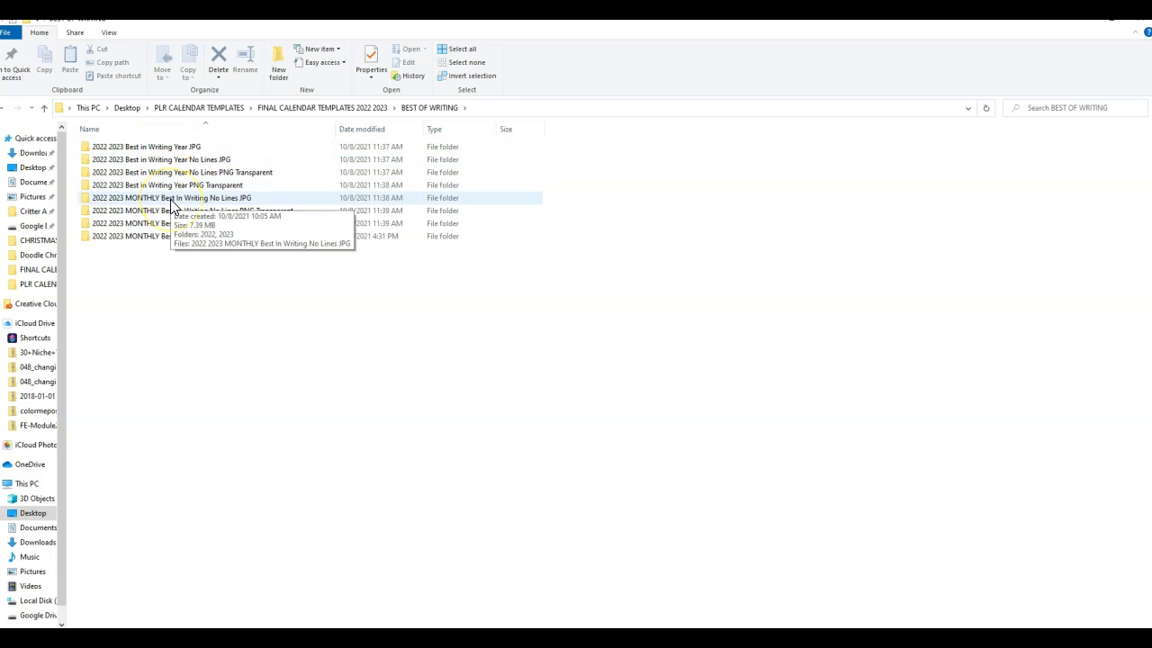
double_click(172, 202)
double_click(158, 173)
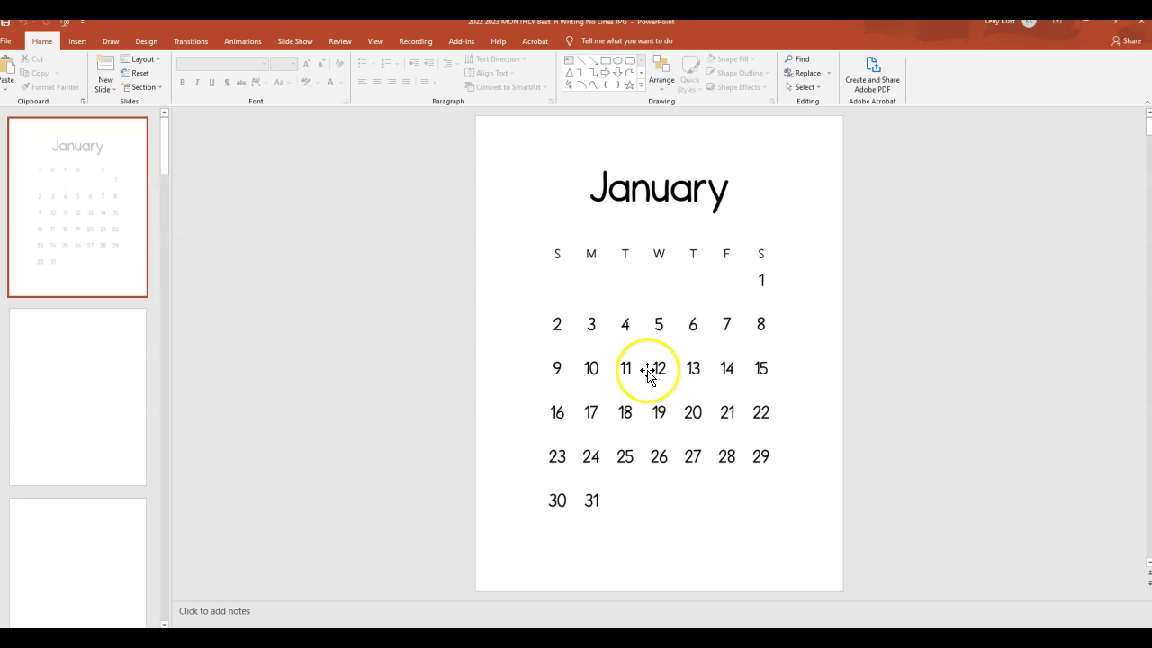
Shrink the January calendar picture proportionally to about two-thirds of its size toward the slide's lower right corner and shift it slightly down
left_click(648, 372)
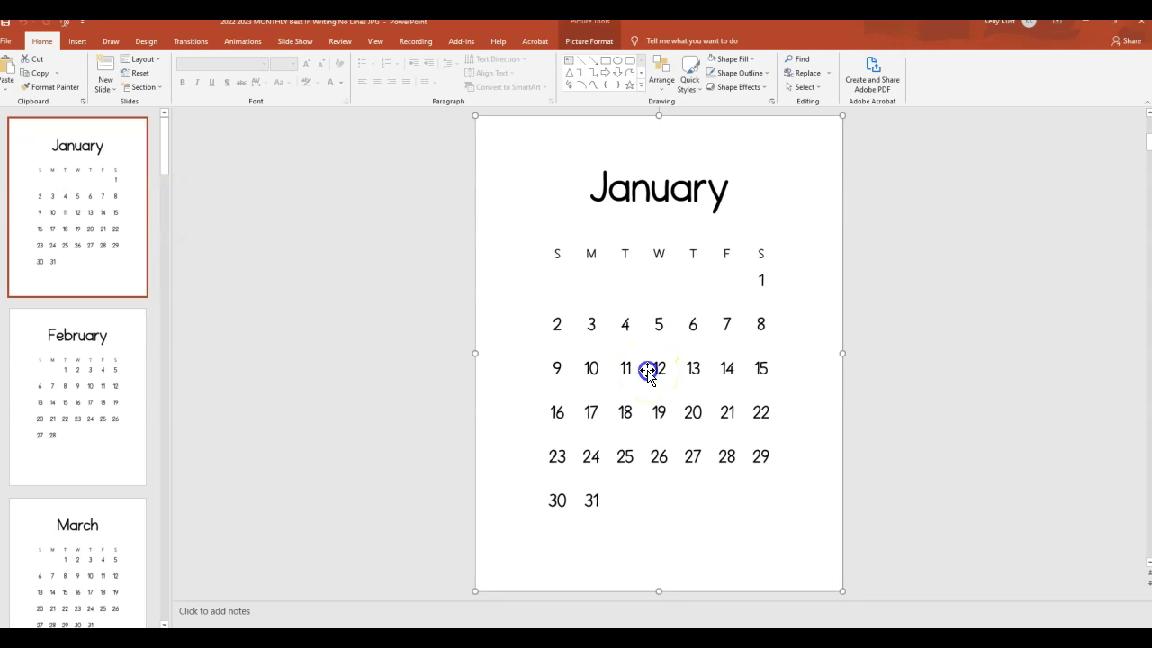
left_click_drag(475, 116, 601, 278)
left_click_drag(695, 413, 693, 431)
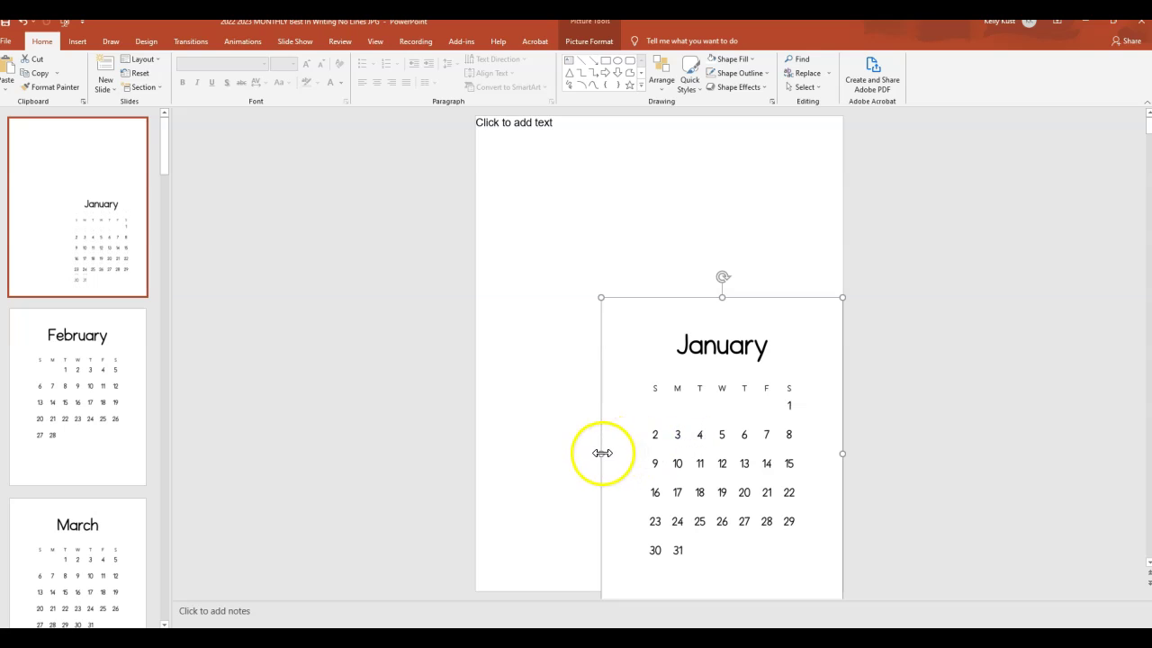